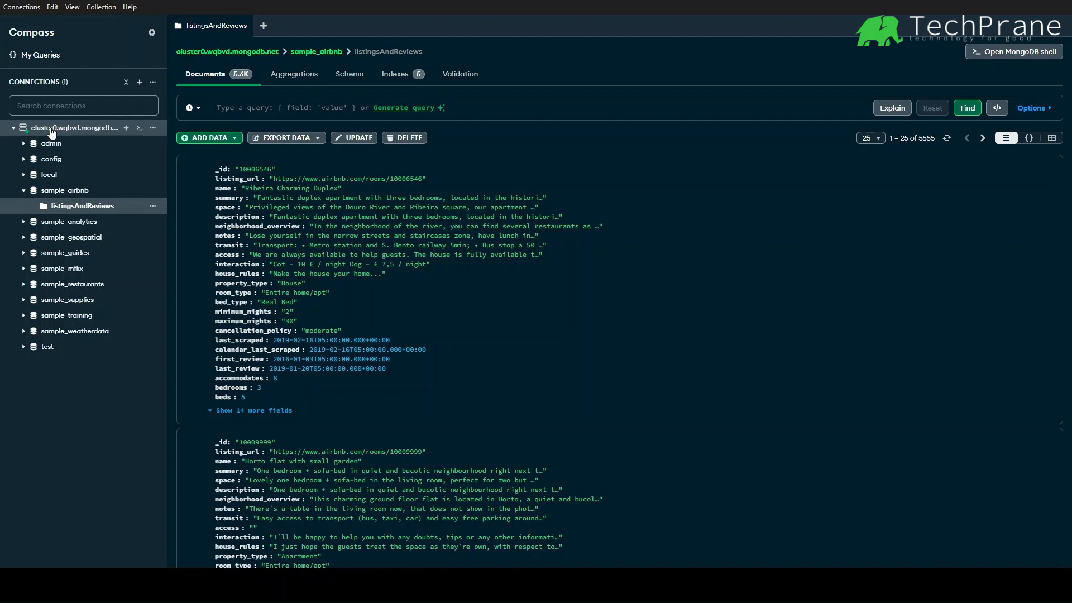
- Open the listingsAndReviews collection of the sample_airbnb database in the aggregation pipeline builder
click(75, 193)
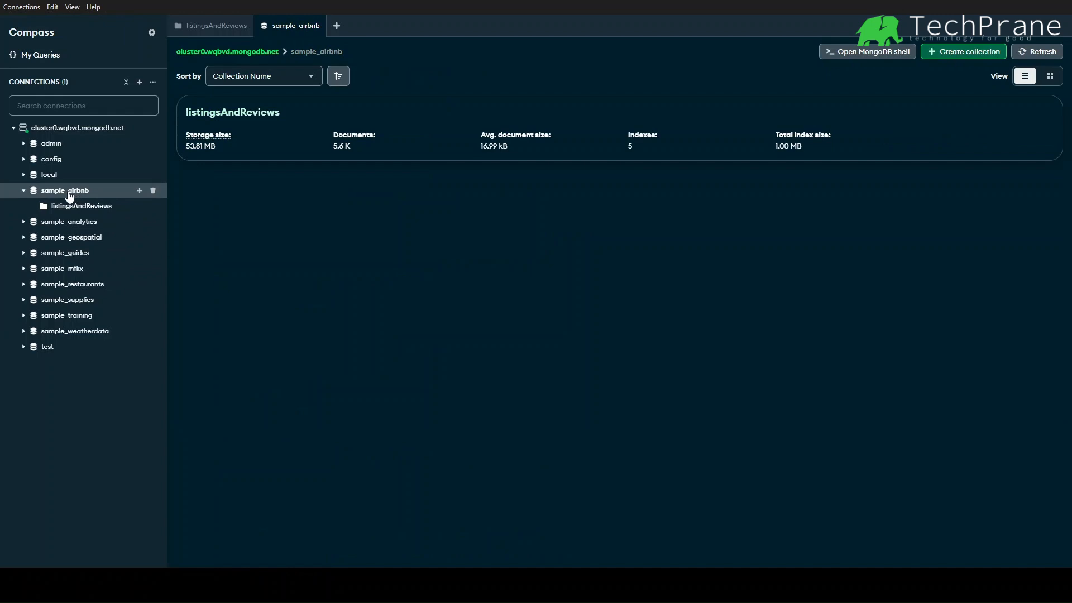
click(101, 209)
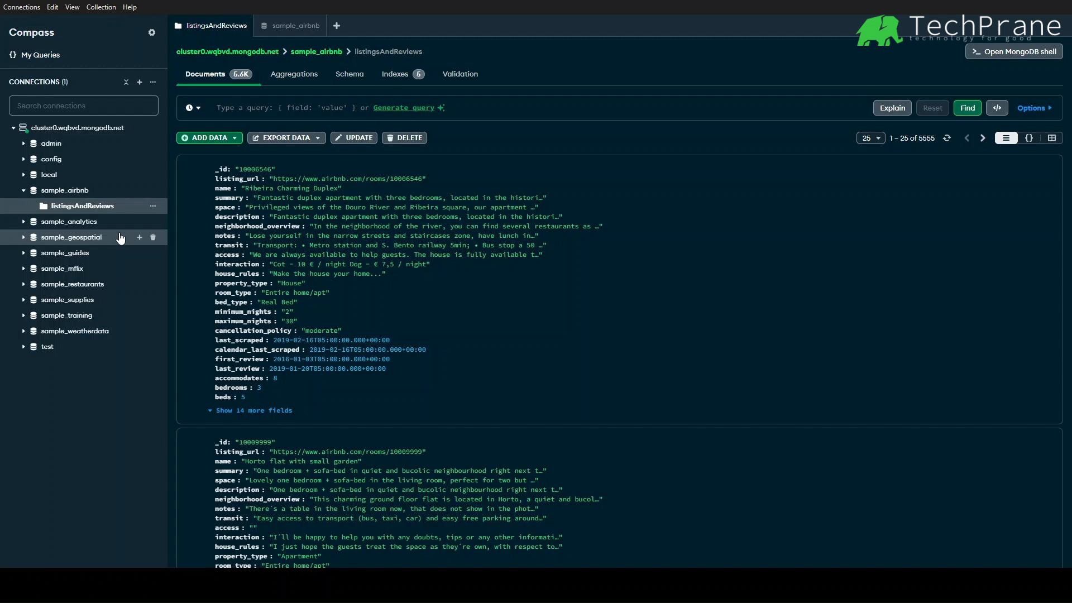
click(299, 76)
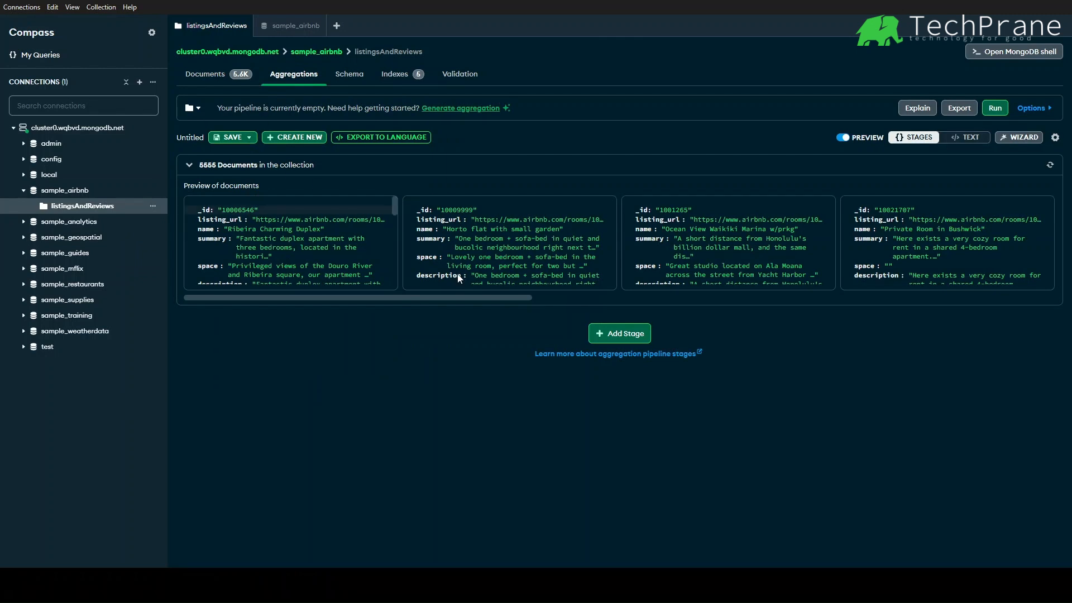
- Add a pipeline stage and generate an aggregation from the prompt 'how many documents do i have in this collection'
click(618, 332)
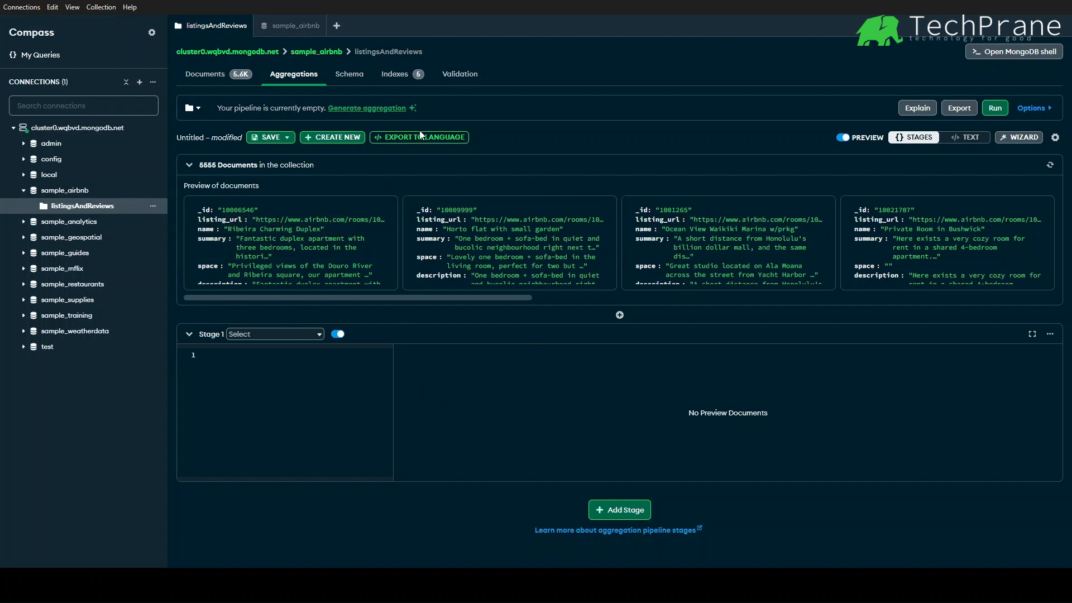
click(385, 108)
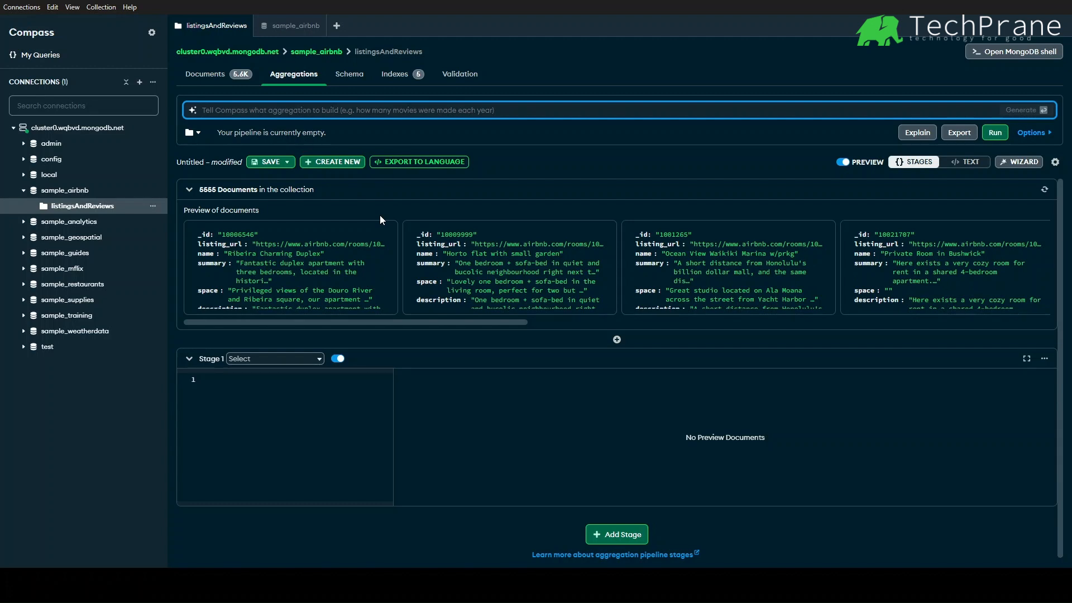
text(how many )
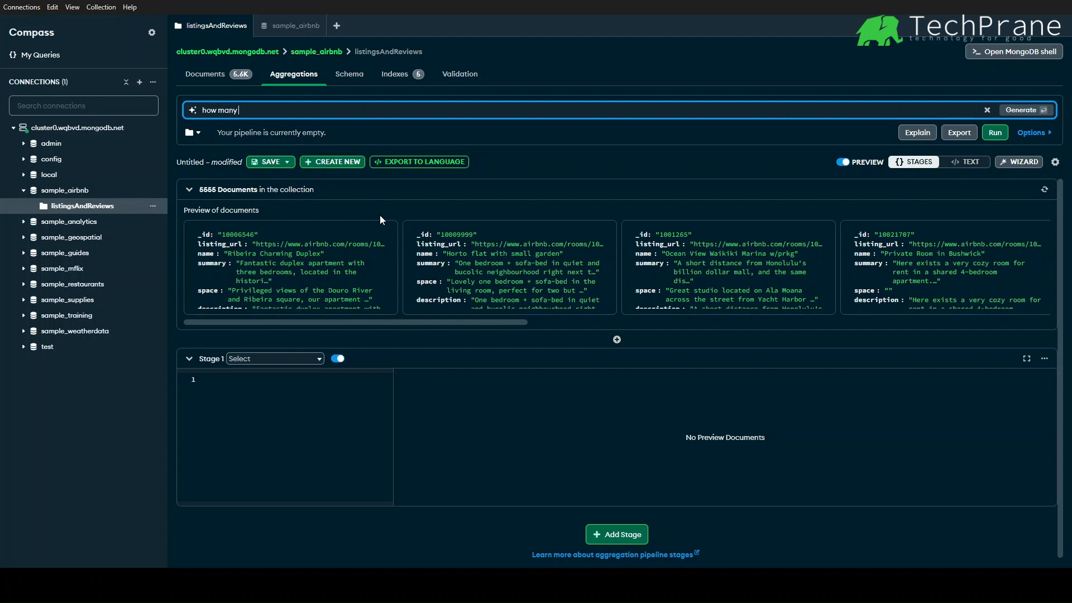
text(documents do i have in this collection)
key(Return)
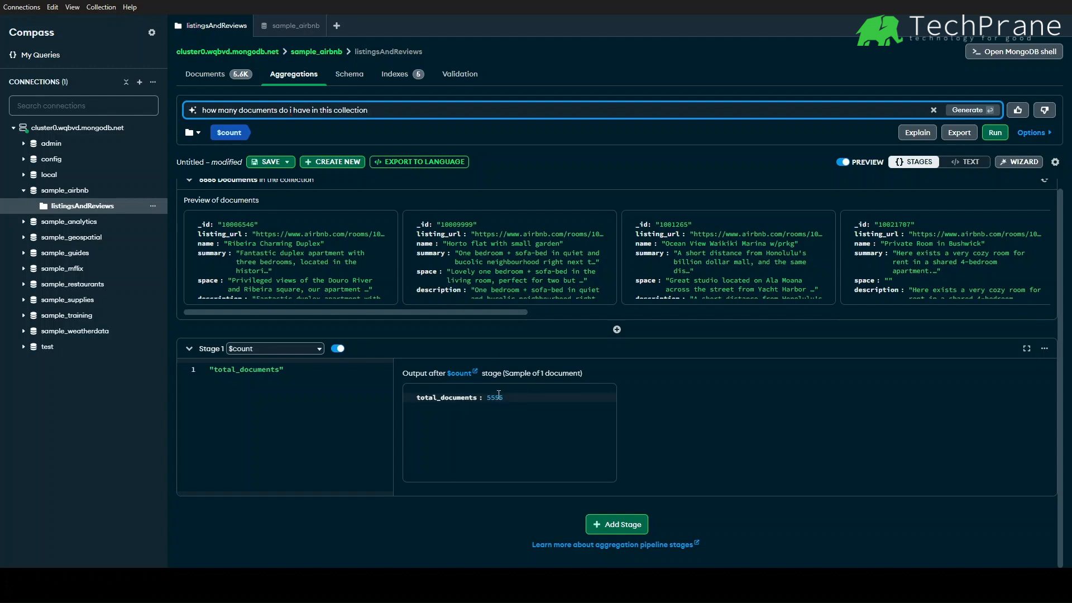
- Replace the prompt with 'What is the average price of a property in Canada that has 3 bedrooms and 2 bathrooms' and generate the pipeline
mouse_move(240, 78)
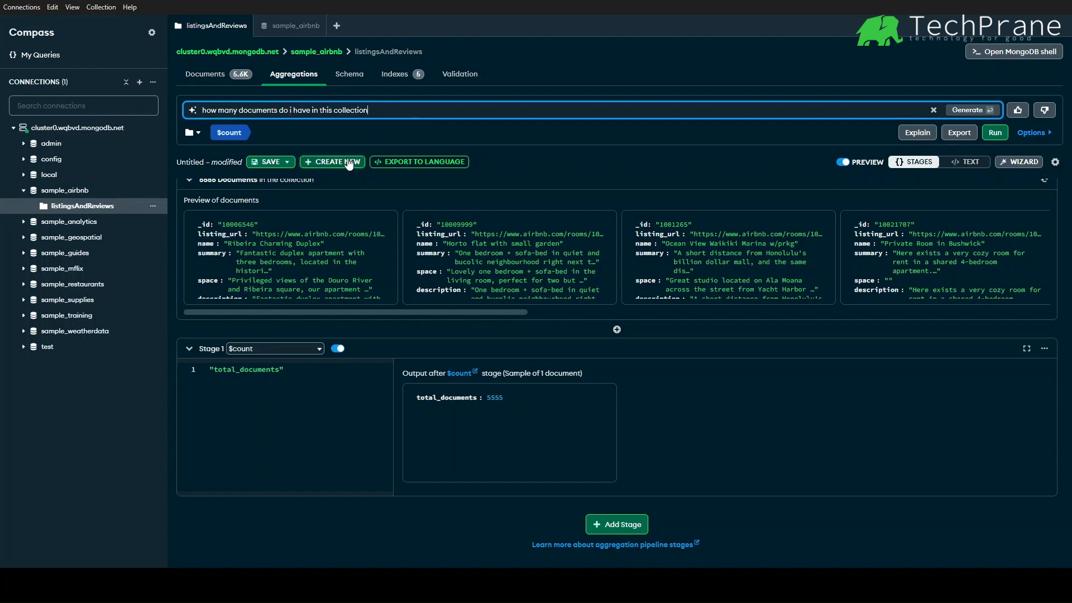
key(ctrl+a)
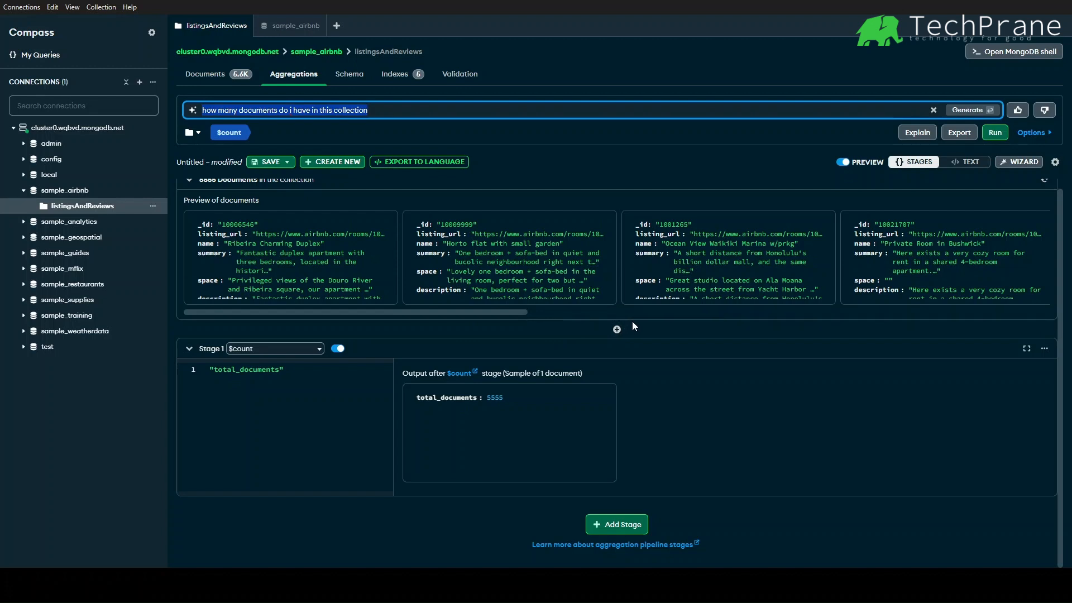
key(BackSpace)
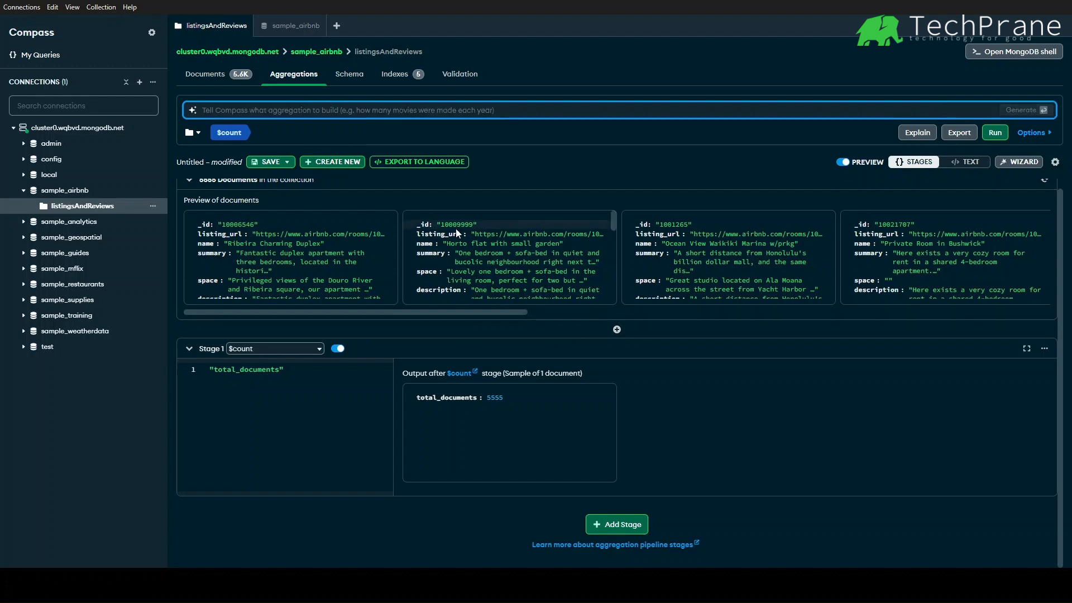
text(What is the)
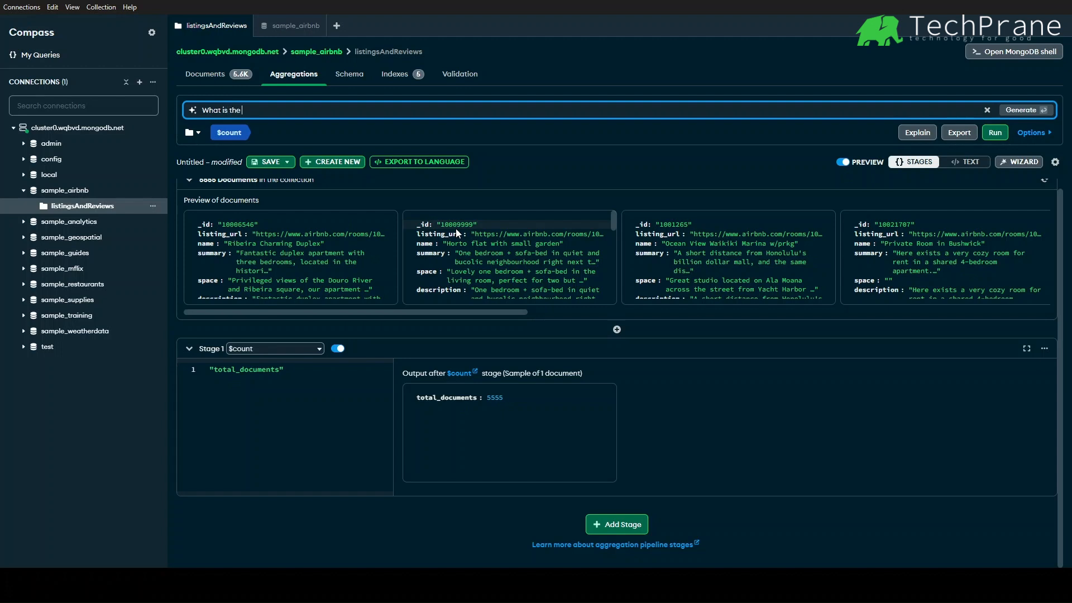
text( average)
text( price o)
text(f o)
text( property i)
text(n Canada)
text( tha)
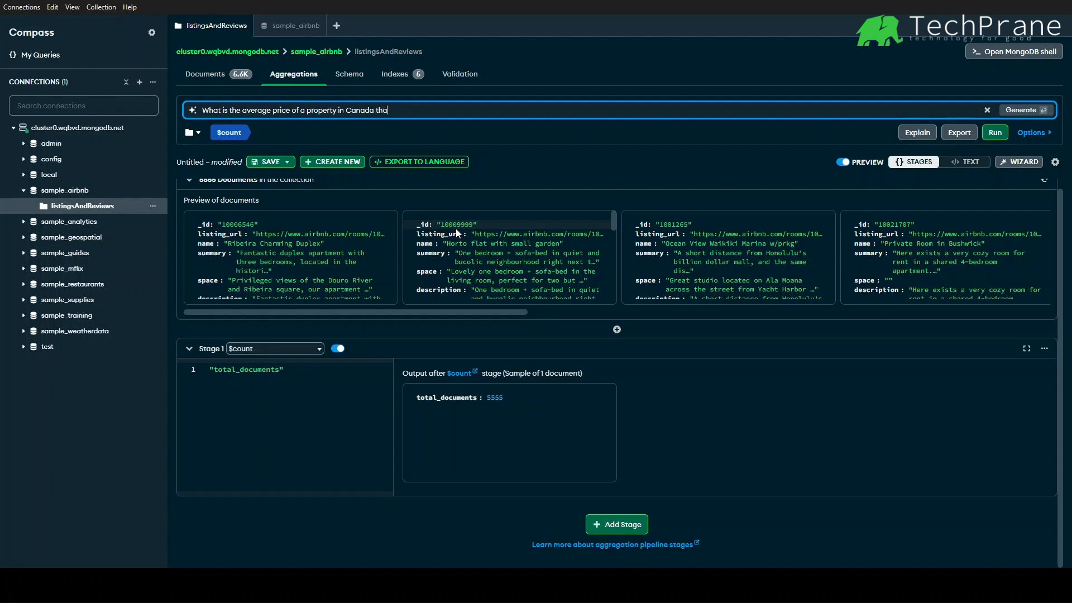
text(t has 3 bedrooms and 2 bathrooms)
key(Return)
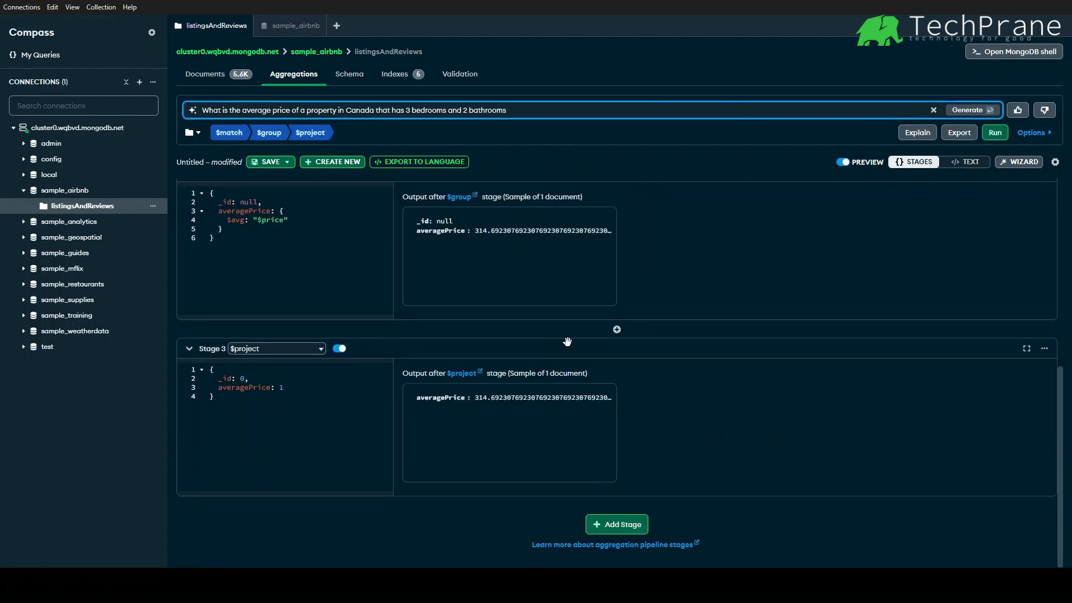
- Switch the generated pipeline to text view and select and copy its whole code
scroll(570, 342, up, 4)
scroll(569, 342, down, 4)
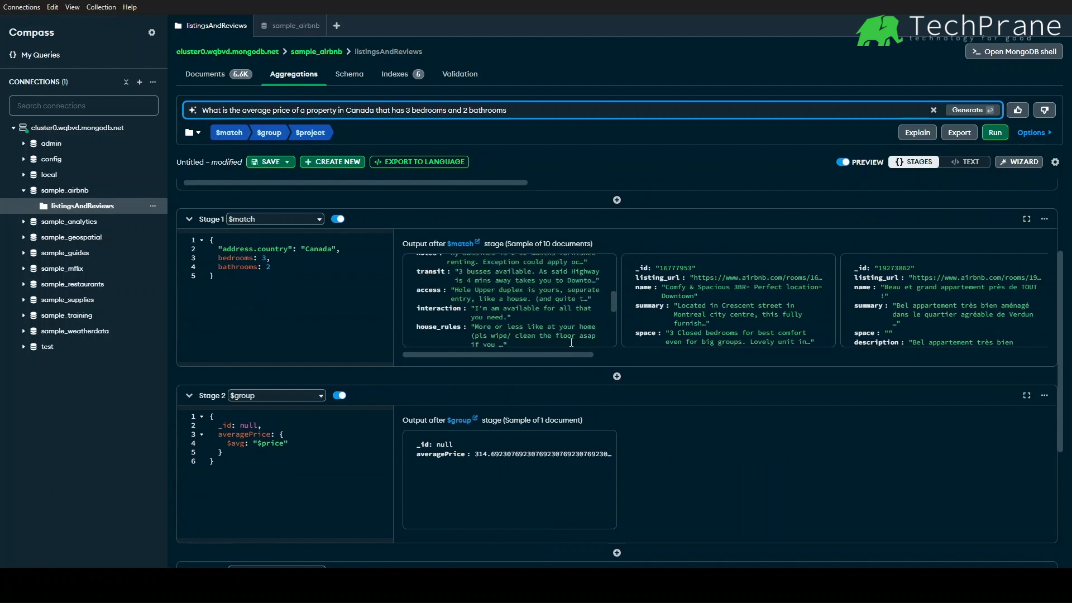
scroll(732, 395, down, 5)
scroll(732, 397, up, 5)
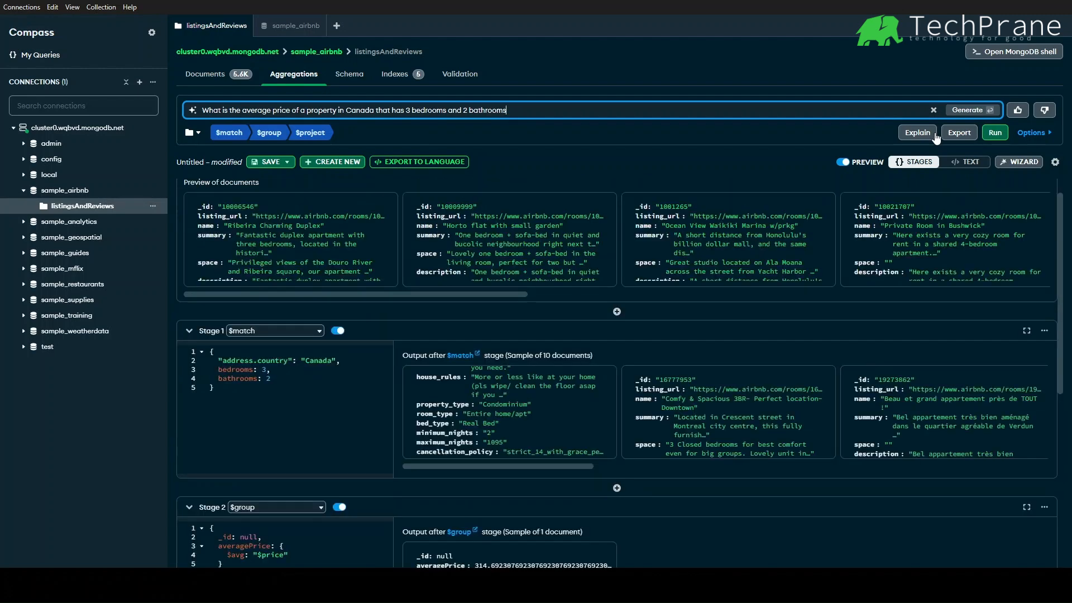
click(966, 162)
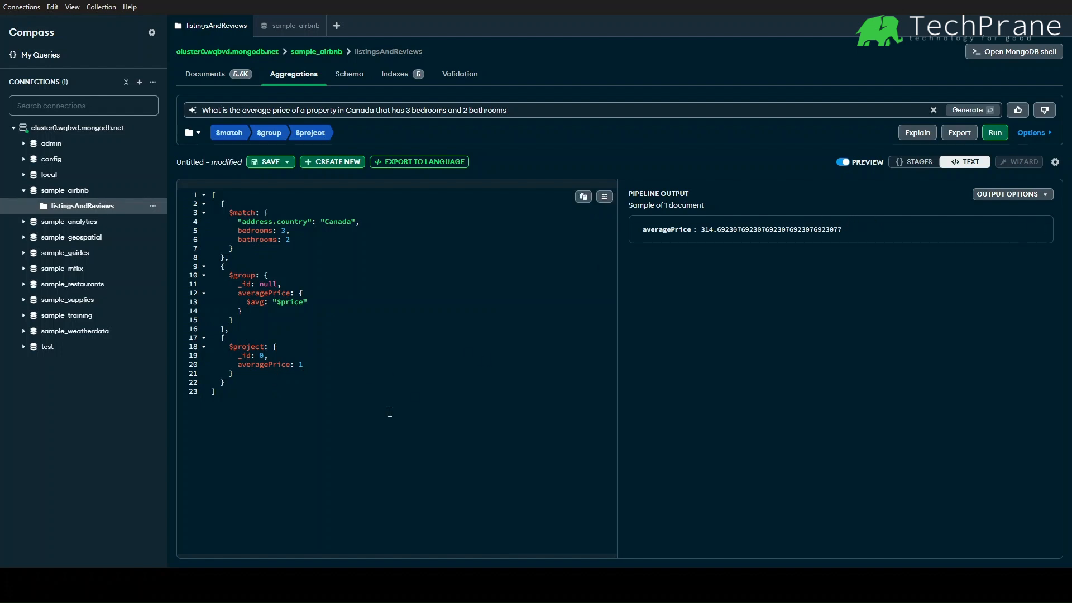
drag(217, 394, 193, 180)
key(ctrl+c)
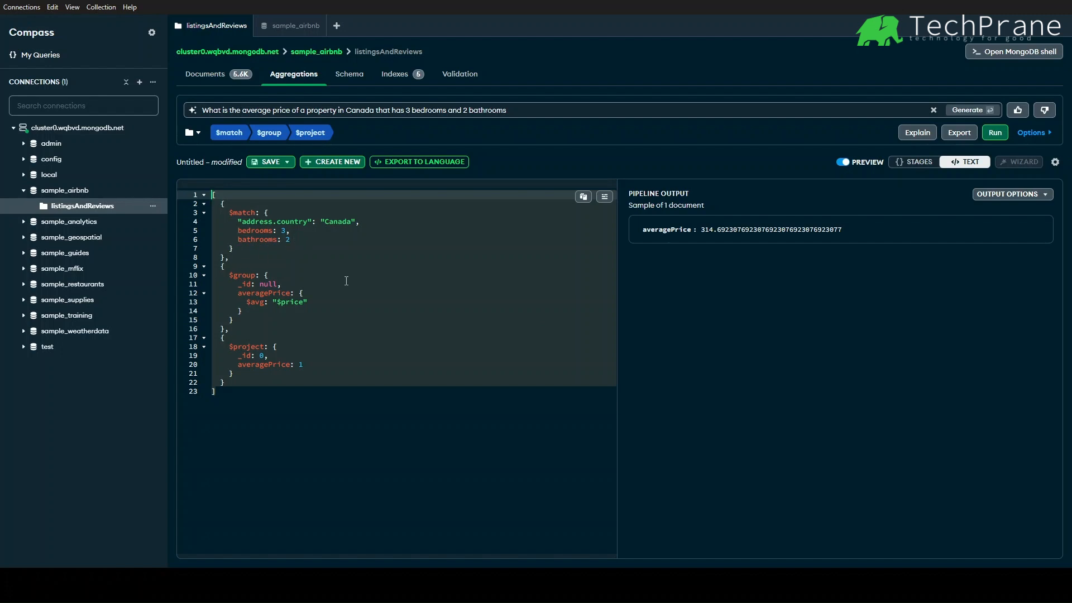
- Open the MongoDB shell and assign the copied pipeline to a variable named pipeline
click(1005, 52)
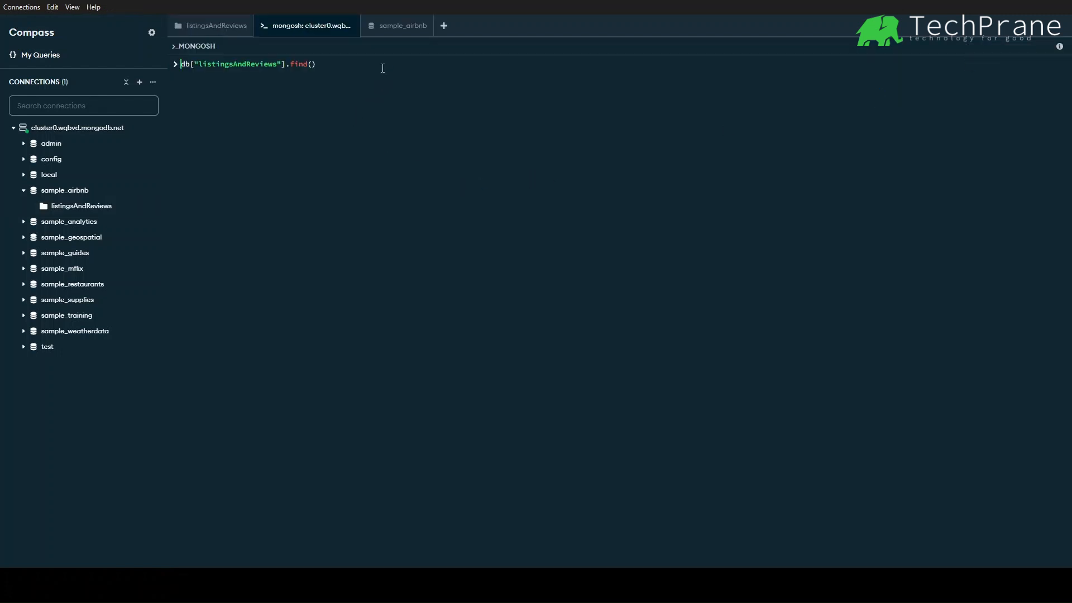
key(Delete)
key(Delete)
key(Delete)
key(Delete)
key(Delete)
key(Delete)
key(Delete)
key(Delete)
key(Delete)
key(Delete)
key(Delete)
key(Delete)
key(Delete)
key(Delete)
key(Delete)
key(Delete)
key(Delete)
key(Delete)
key(Delete)
key(Delete)
key(Delete)
text(let pi)
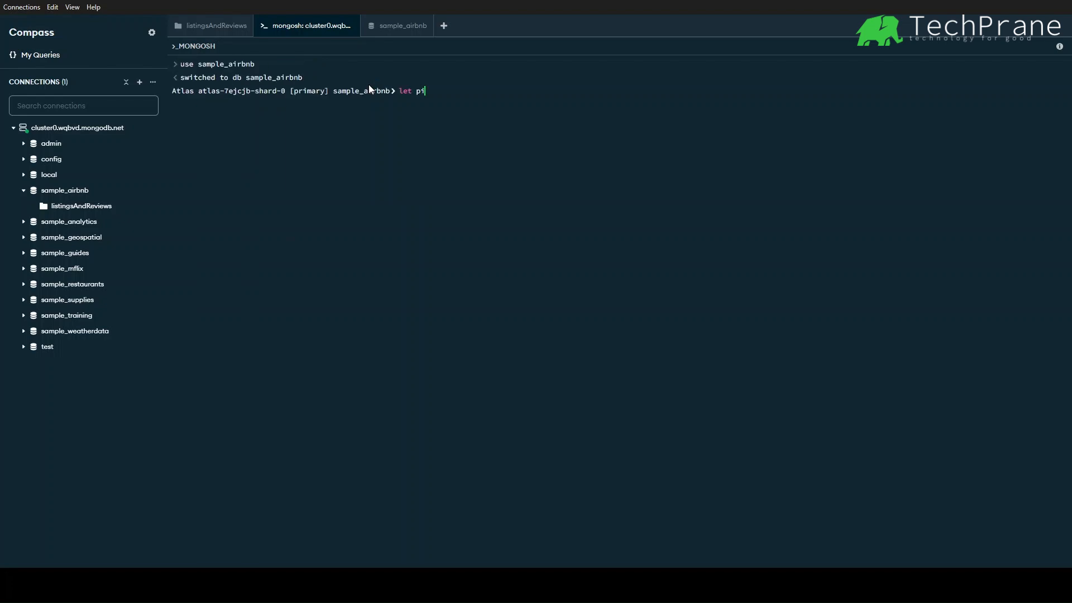
text(peline =[)
key(ctrl+v)
key(Return)
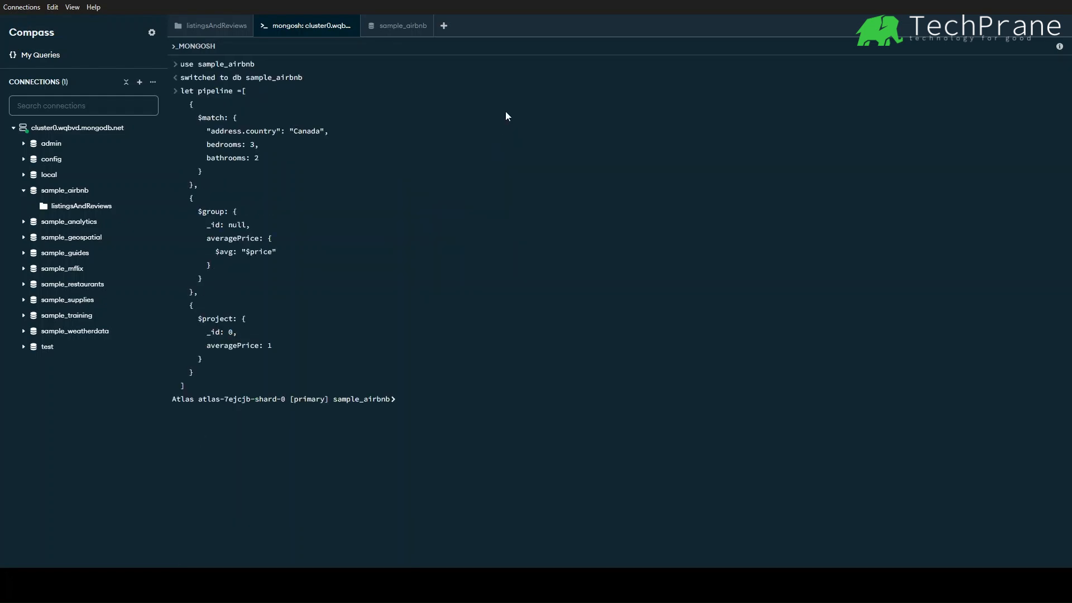
text(pip eline)
- Display the pipeline variable in the shell
key(Return)
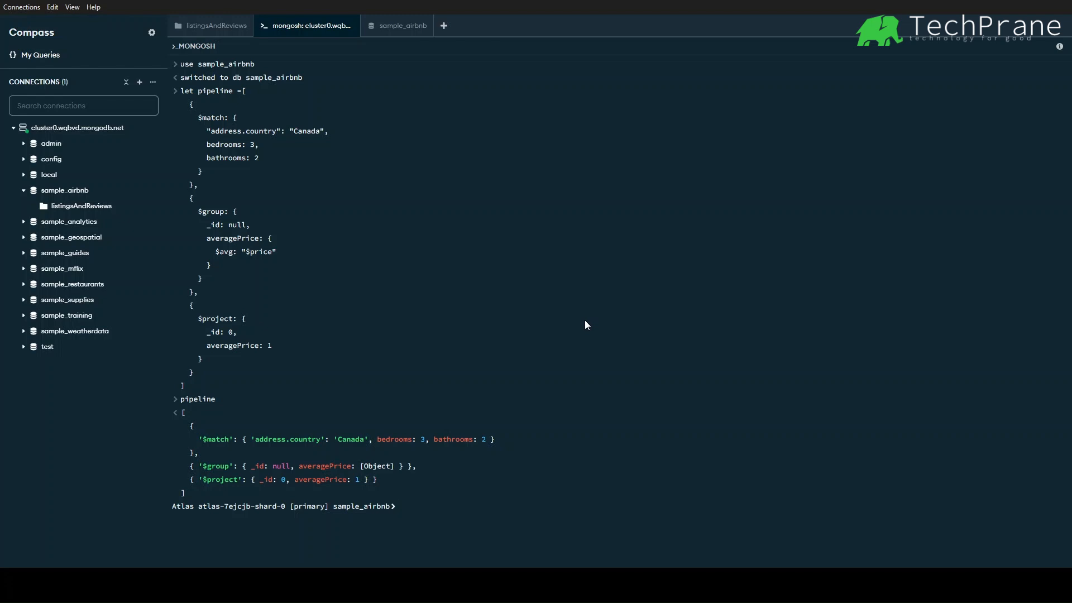
- Run db.listingsAndReviews.aggregate(pipeline) in the shell
text(db.agg)
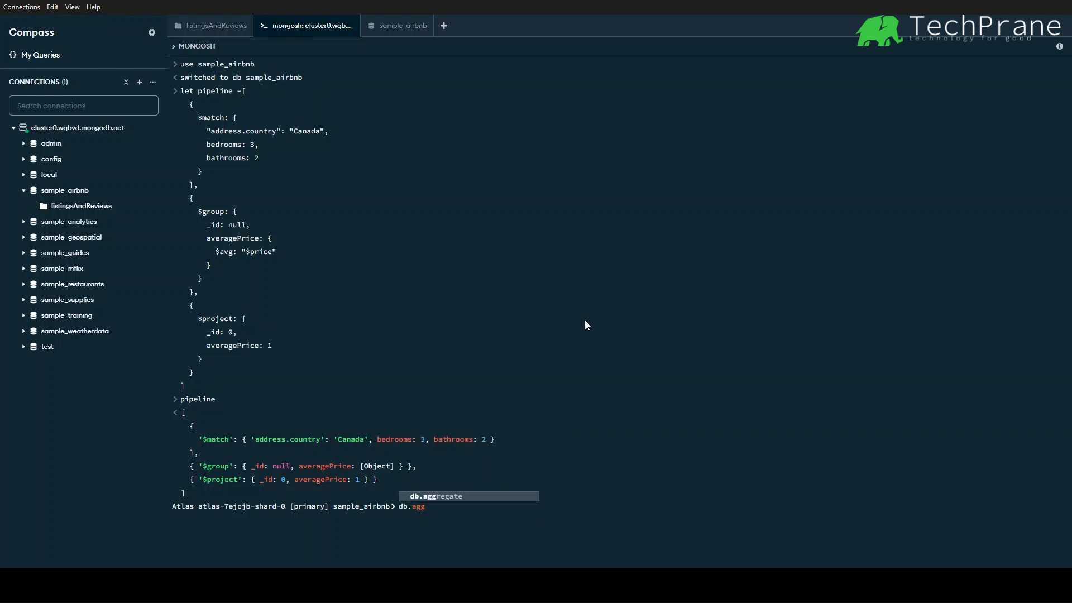
key(Tab)
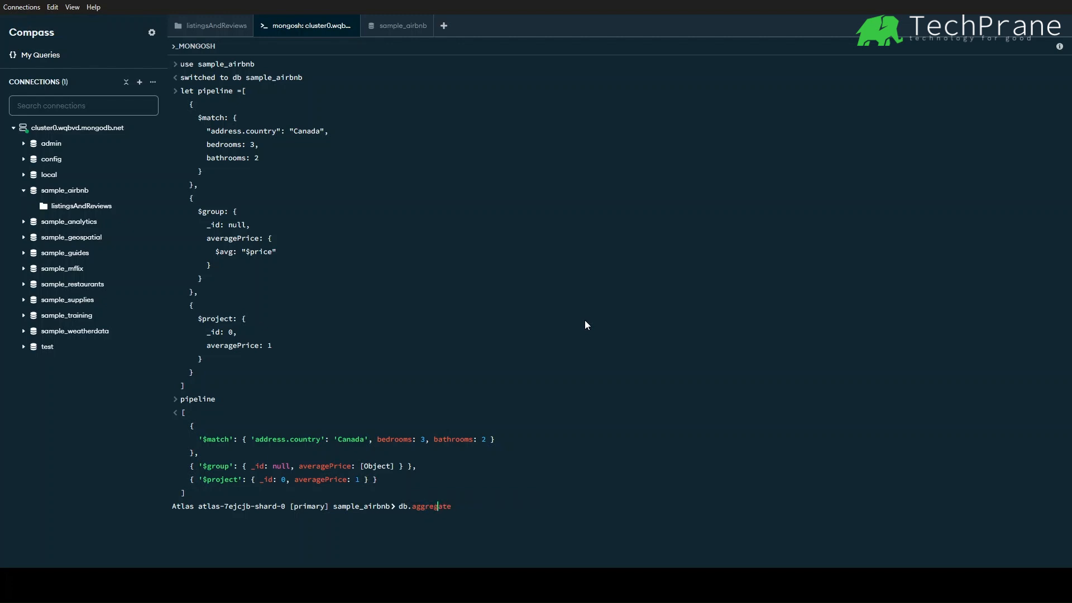
text(.listing)
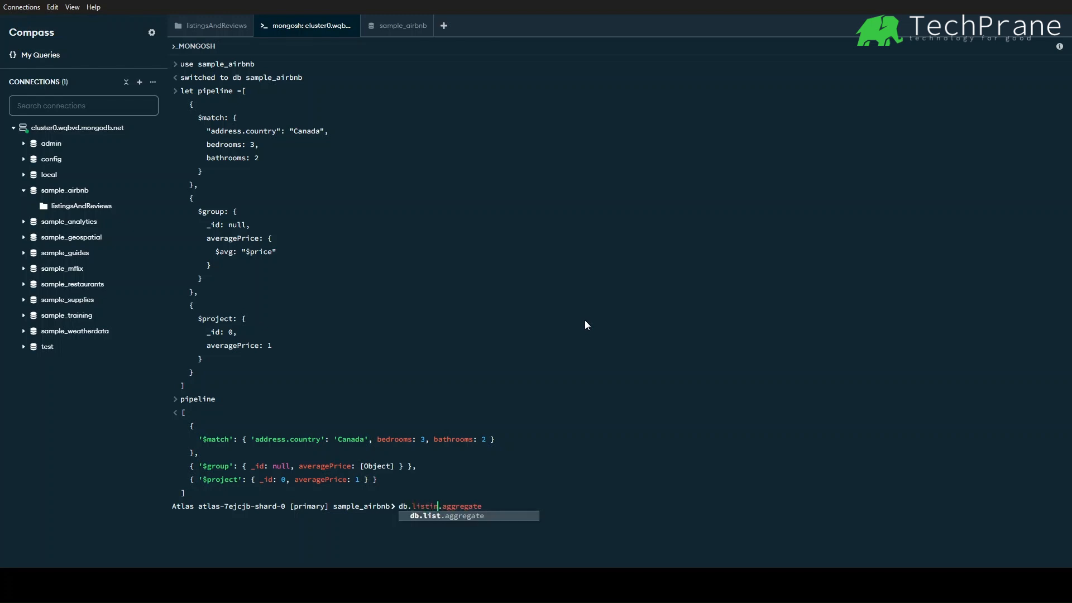
text(s)
key(Escape)
key(Delete)
key(Delete)
key(Delete)
key(Delete)
key(Delete)
key(Delete)
key(Delete)
key(Delete)
key(Delete)
key(Delete)
key(ctrl+space)
key(Tab)
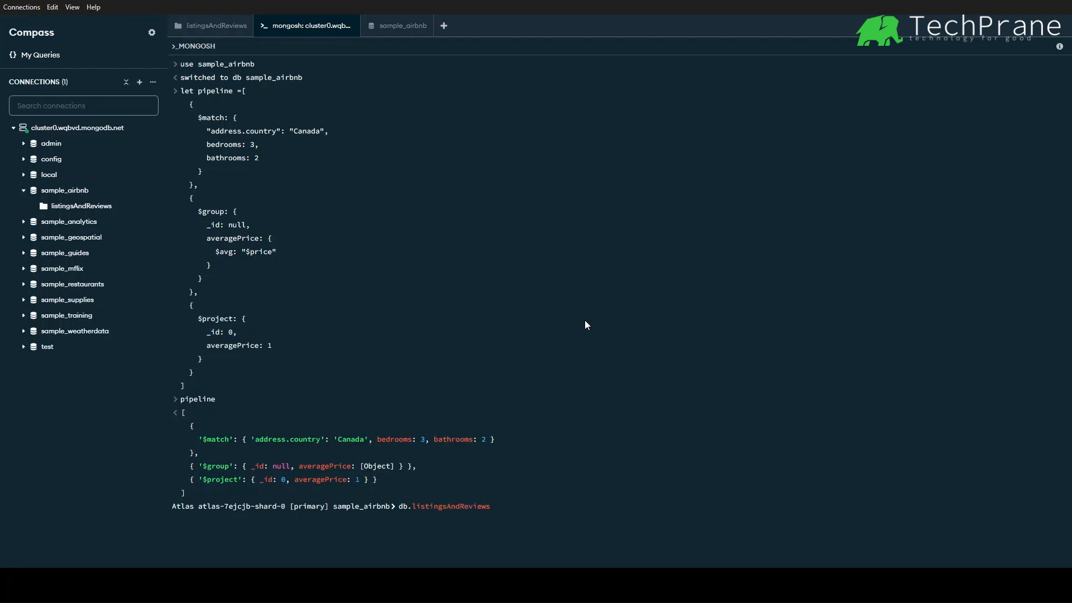
text(agg)
key(Tab)
text((pipeline)
key(Return)
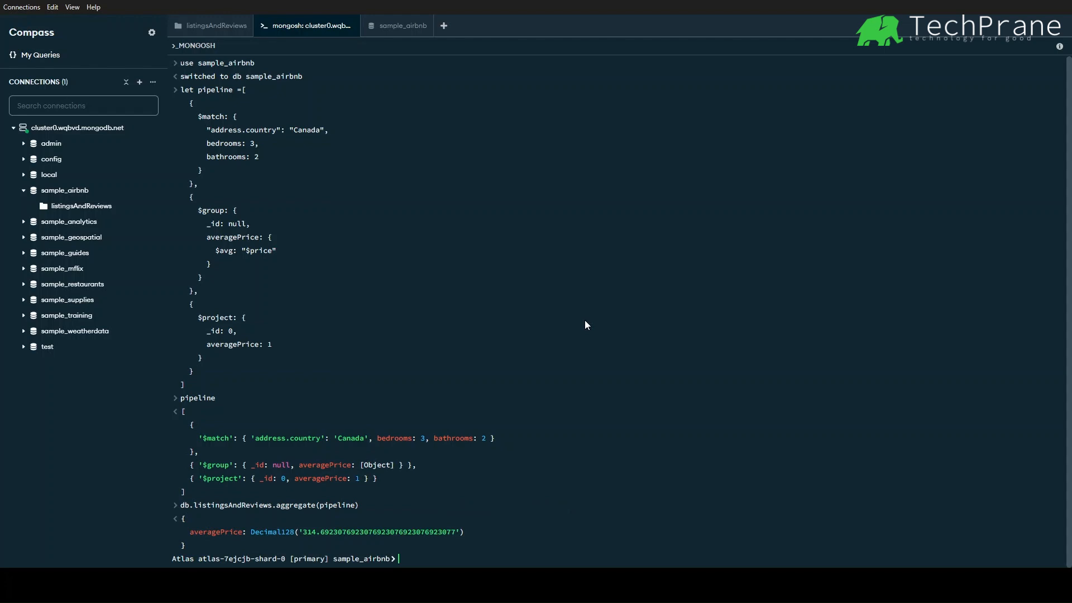
- Back in the collection tab, view the pipeline's Explain Plan with the COLLSCAN stage details expanded, then close it
click(217, 31)
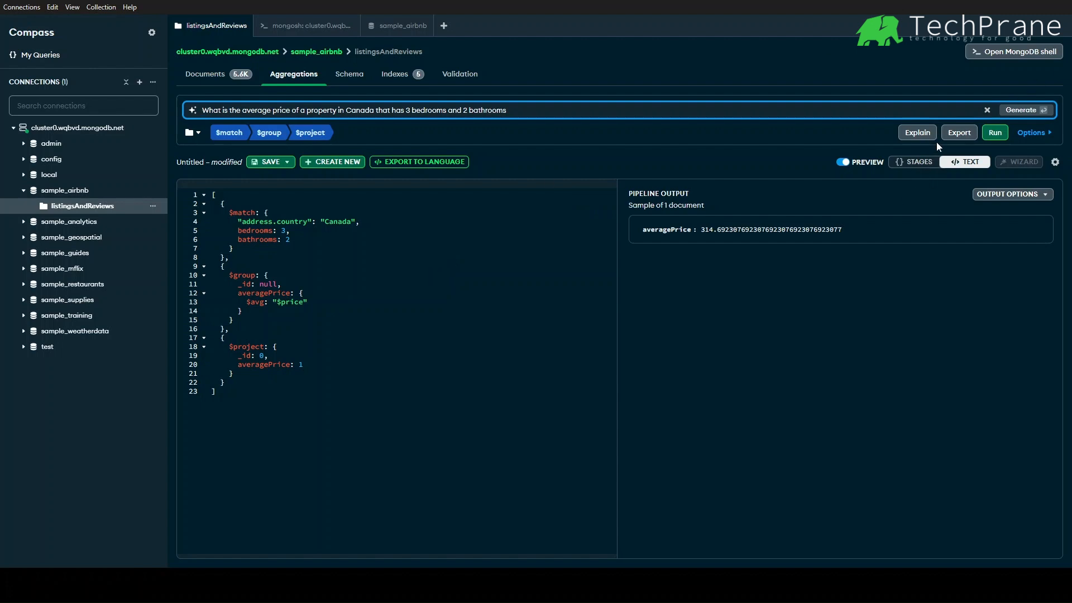
click(911, 135)
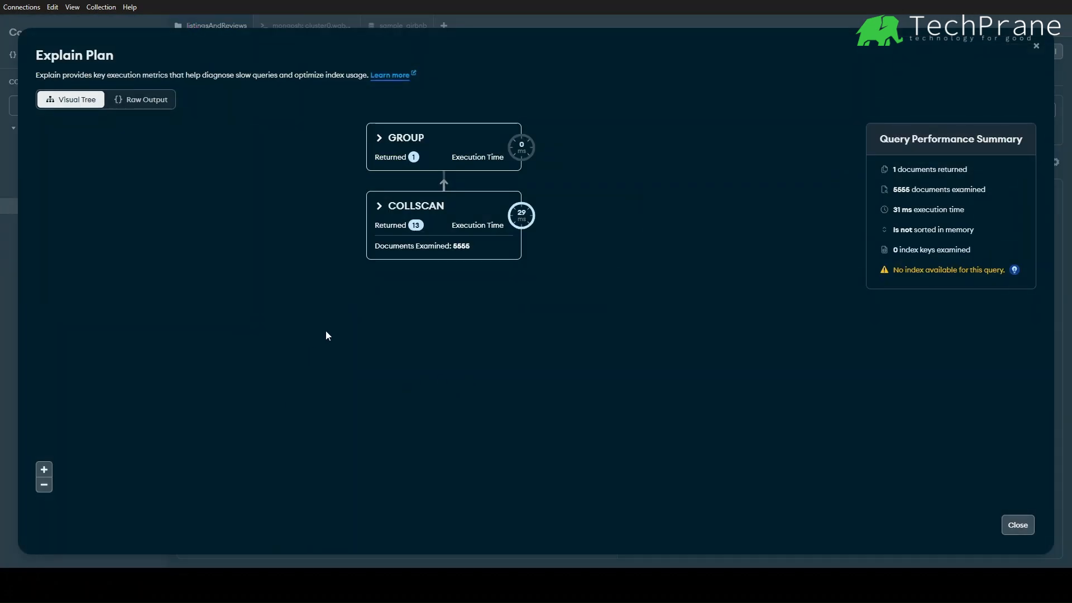
click(376, 210)
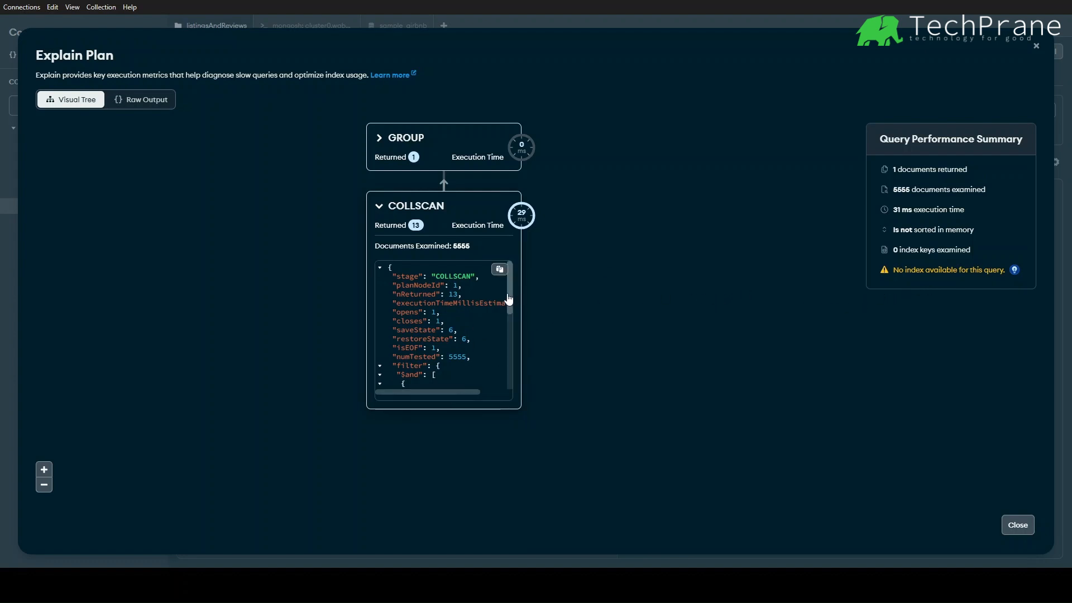
click(1037, 46)
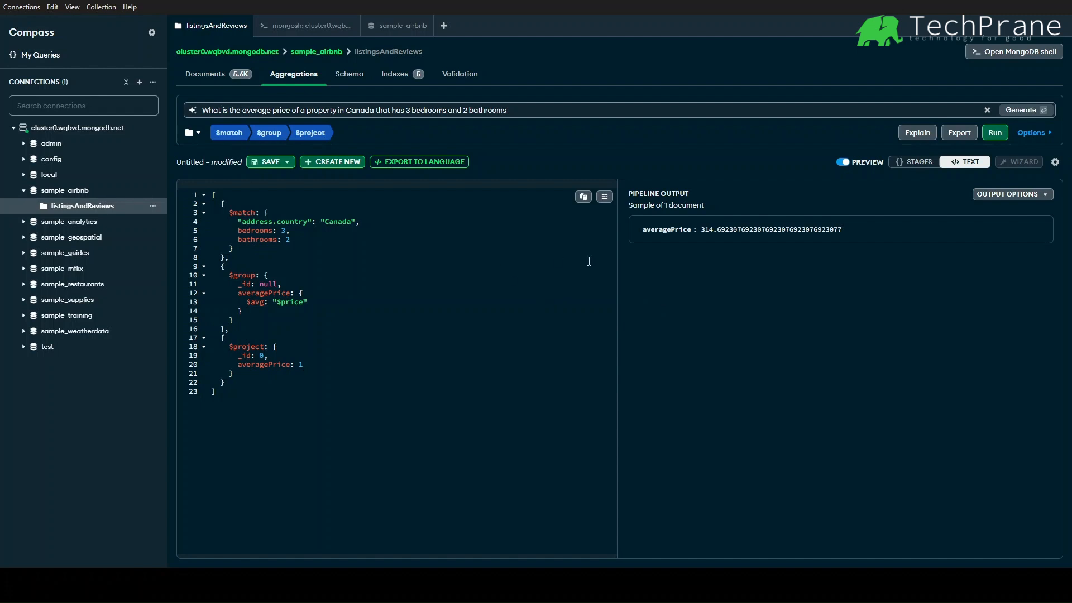
click(528, 116)
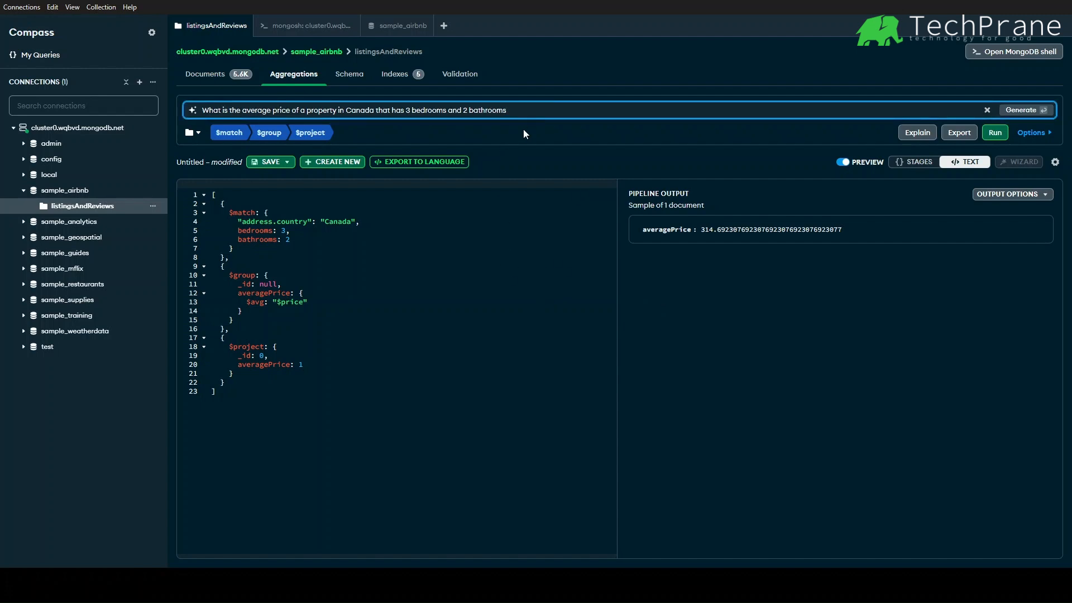